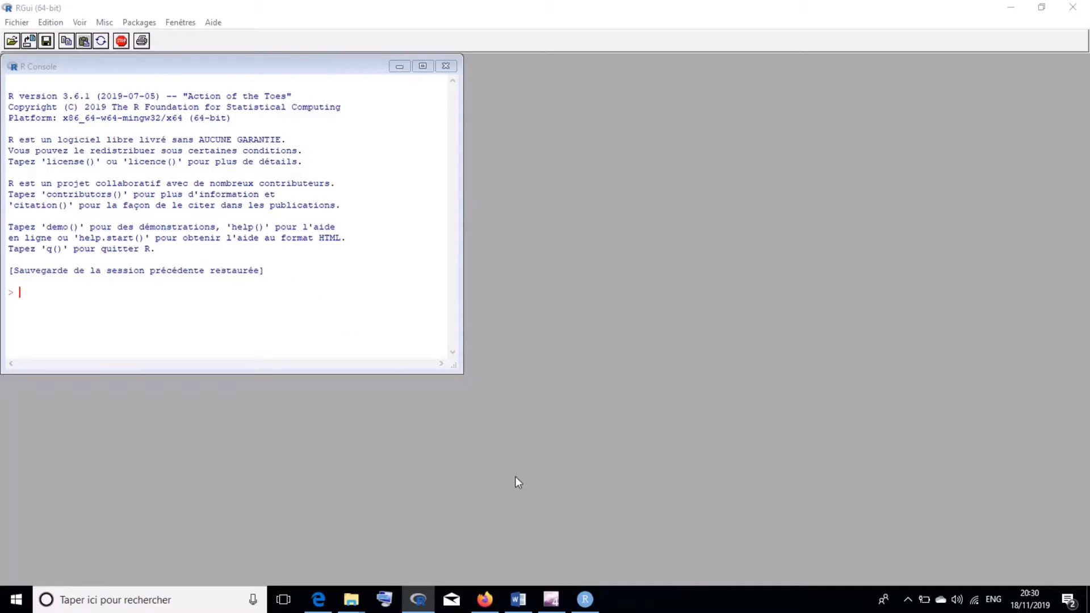
{"action": "left_click", "coordinate": [587, 605]}
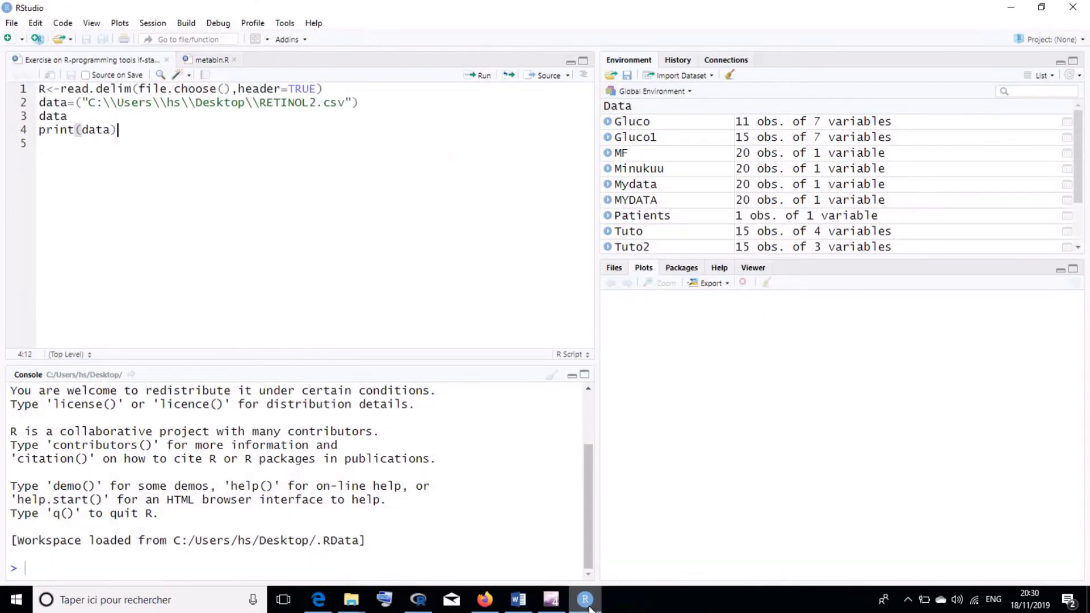
{"action": "left_click", "coordinate": [587, 603]}
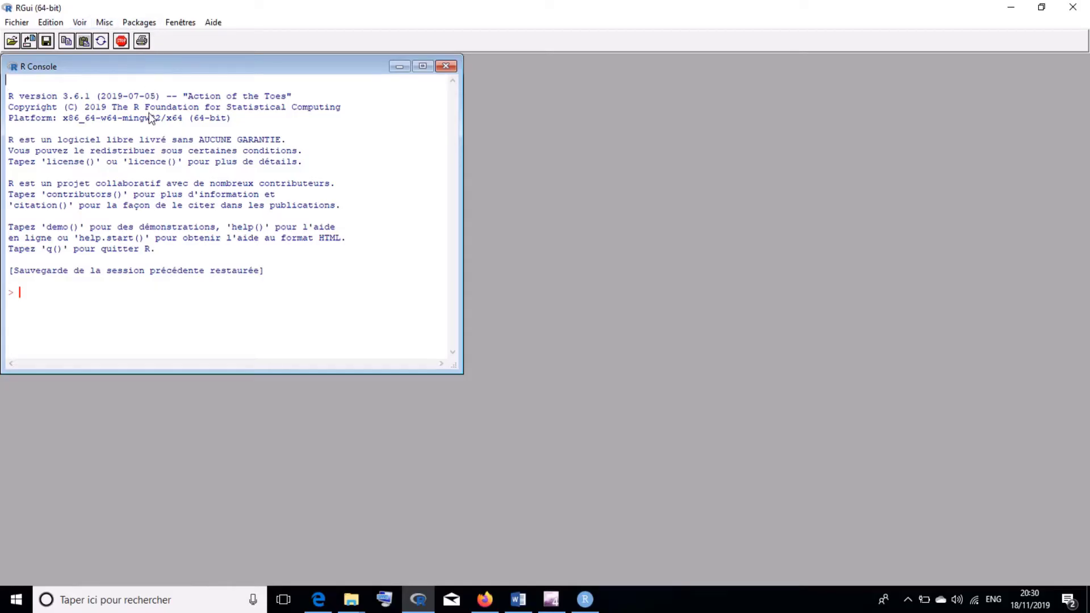
Set the R console's background colour to YellowGreen and its font size to 22 in the preferences
{"action": "left_click", "coordinate": [53, 26]}
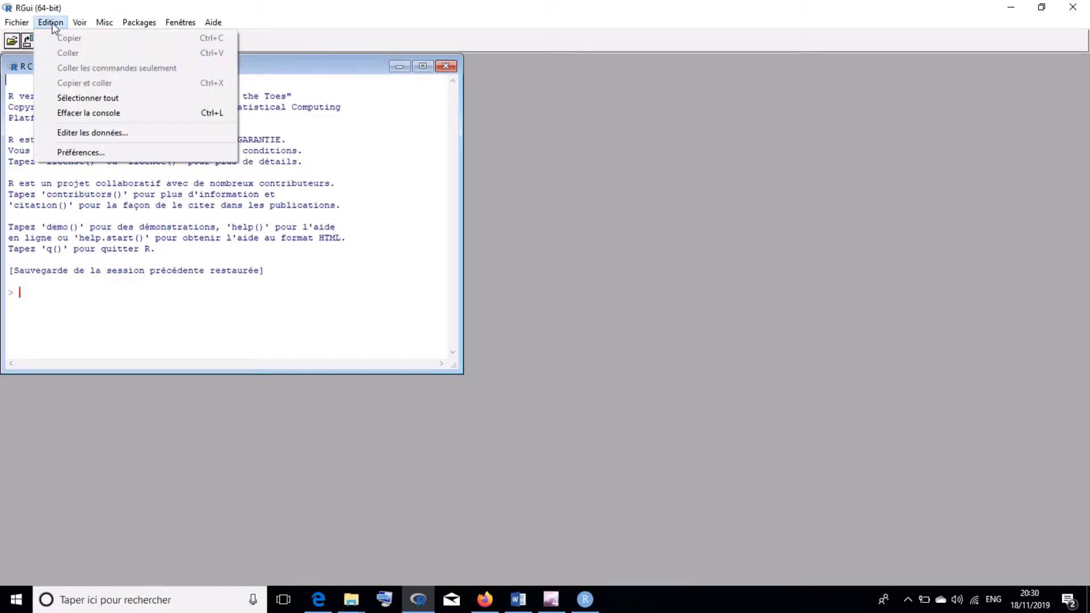
{"action": "left_click", "coordinate": [85, 151]}
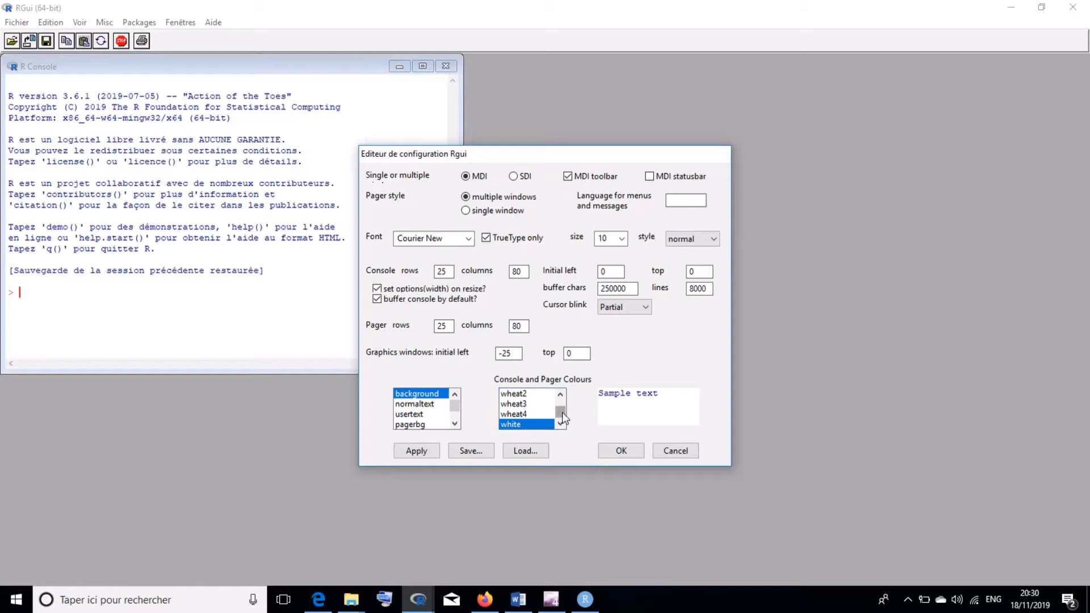
{"action": "mouse_move", "coordinate": [562, 412]}
{"action": "left_mouse_down"}
{"action": "mouse_move", "coordinate": [560, 393]}
{"action": "mouse_move", "coordinate": [563, 423]}
{"action": "mouse_move", "coordinate": [554, 404]}
{"action": "left_mouse_up"}
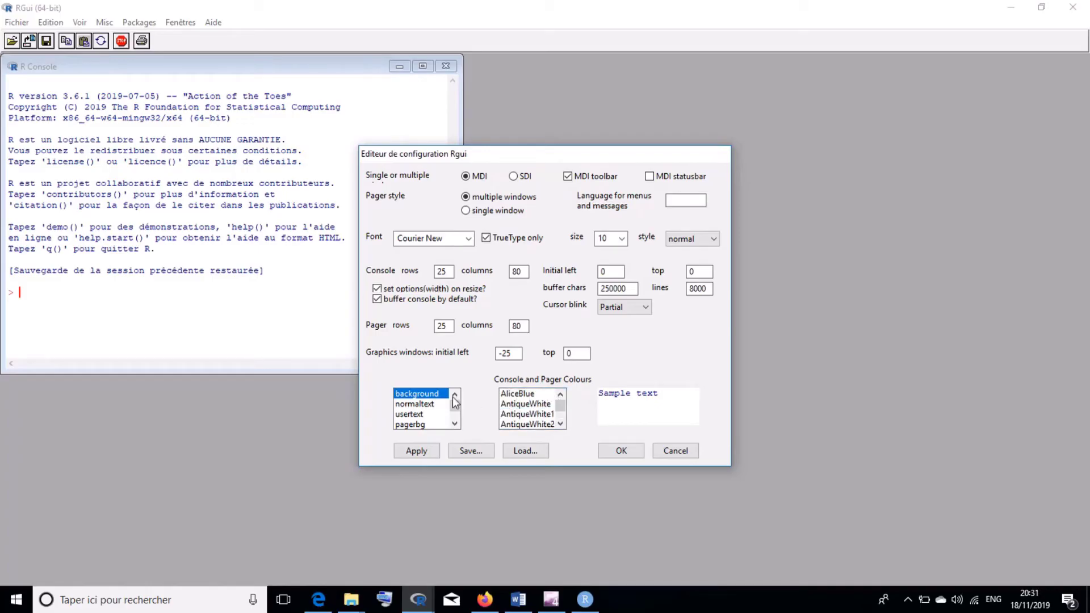
{"action": "mouse_move", "coordinate": [561, 405]}
{"action": "left_mouse_down"}
{"action": "mouse_move", "coordinate": [561, 414]}
{"action": "mouse_move", "coordinate": [560, 394]}
{"action": "mouse_move", "coordinate": [562, 410]}
{"action": "left_mouse_up"}
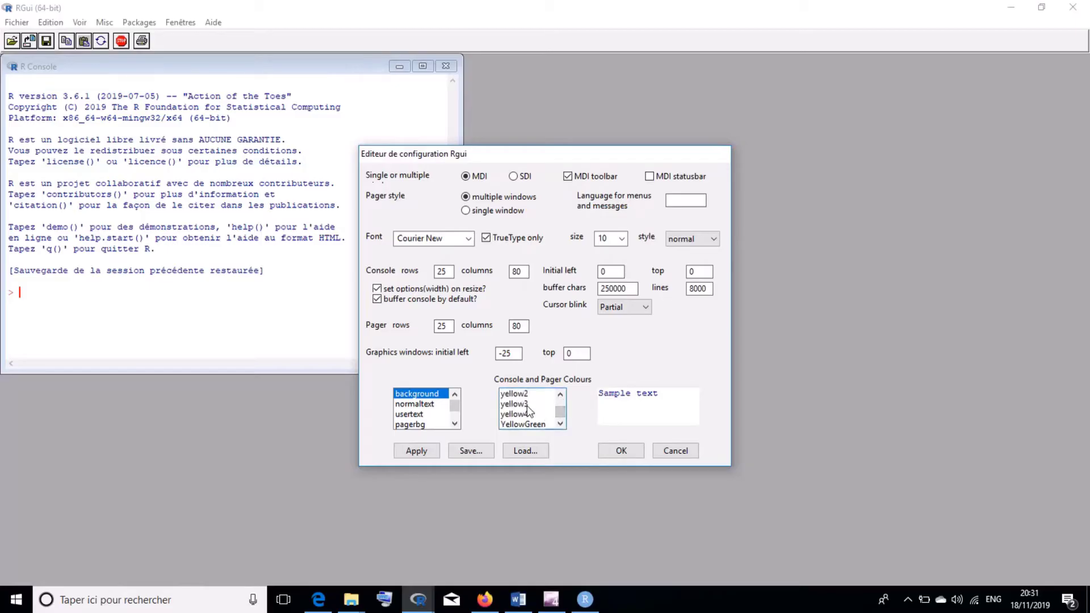
{"action": "left_click", "coordinate": [527, 425]}
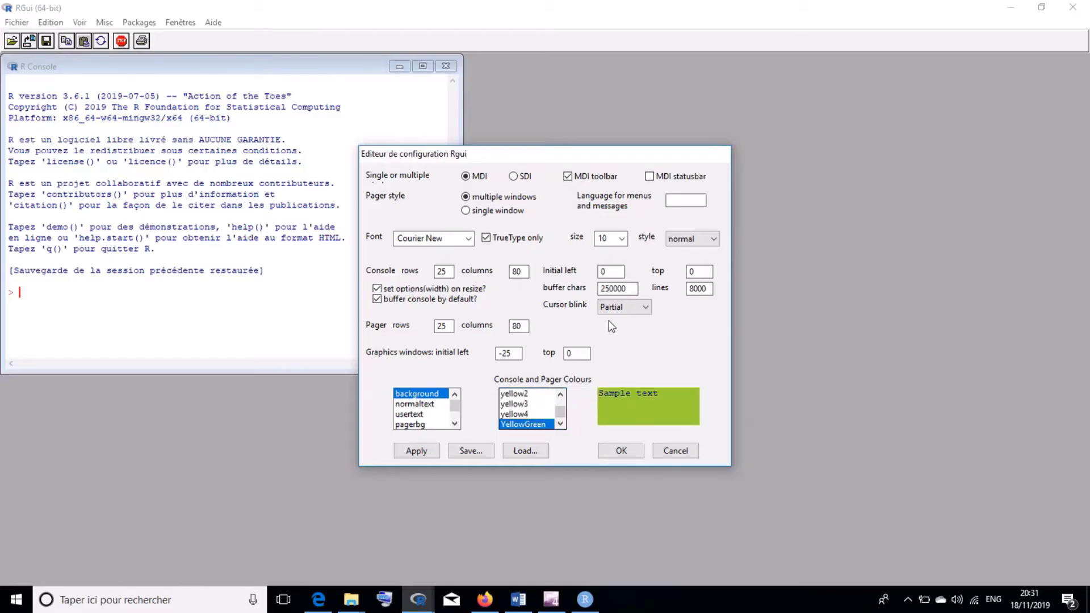
{"action": "left_click", "coordinate": [623, 239]}
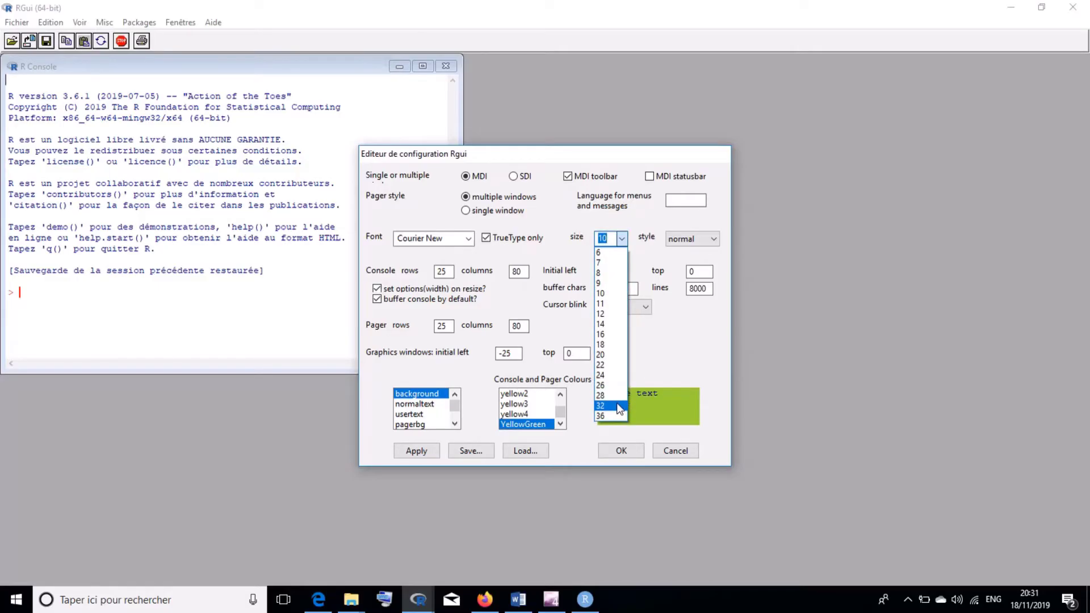
{"action": "left_click", "coordinate": [612, 364]}
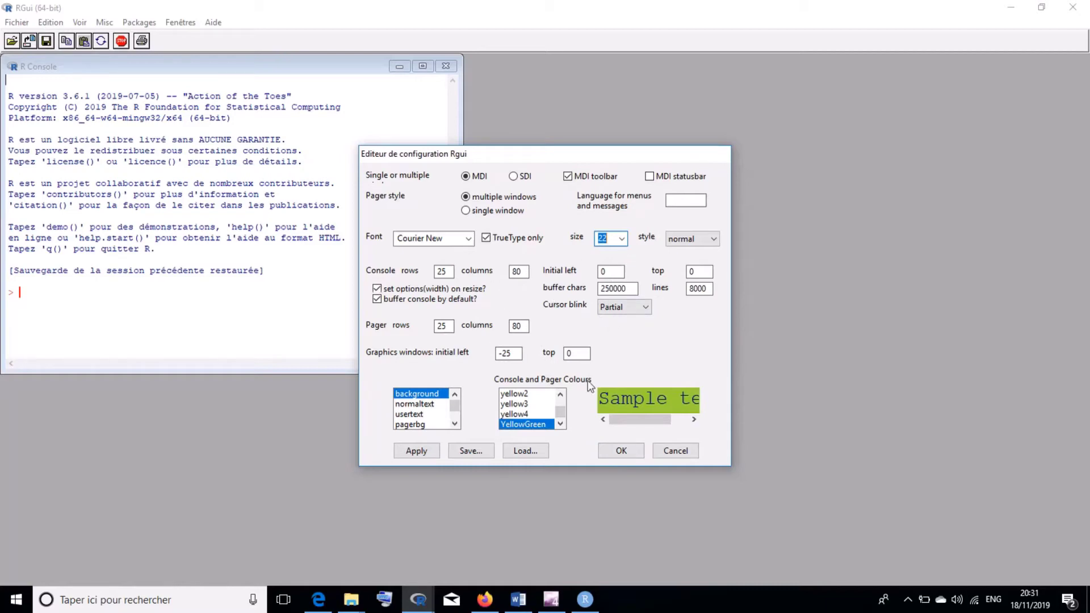
{"action": "left_click", "coordinate": [622, 452]}
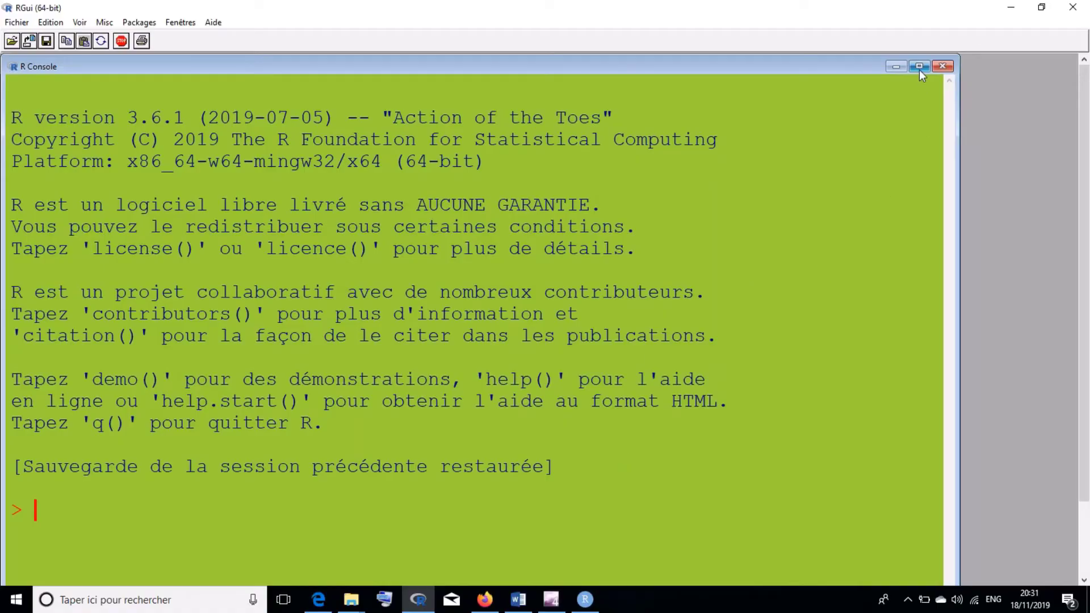
Create a new script, enter the text "read" in it and minimise the script editor
{"action": "left_click", "coordinate": [25, 24]}
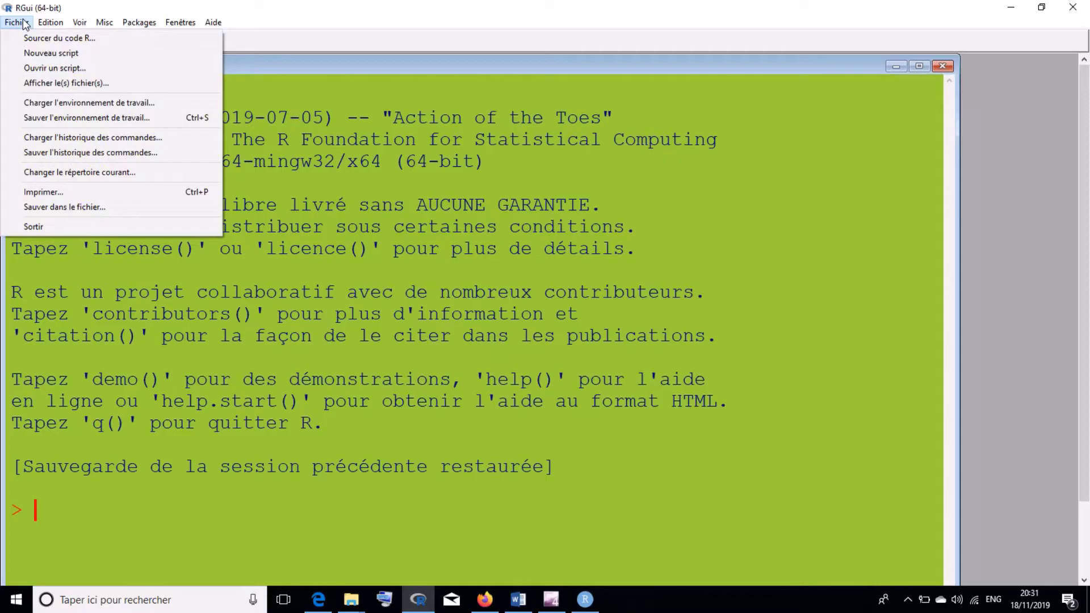
{"action": "left_click", "coordinate": [54, 53]}
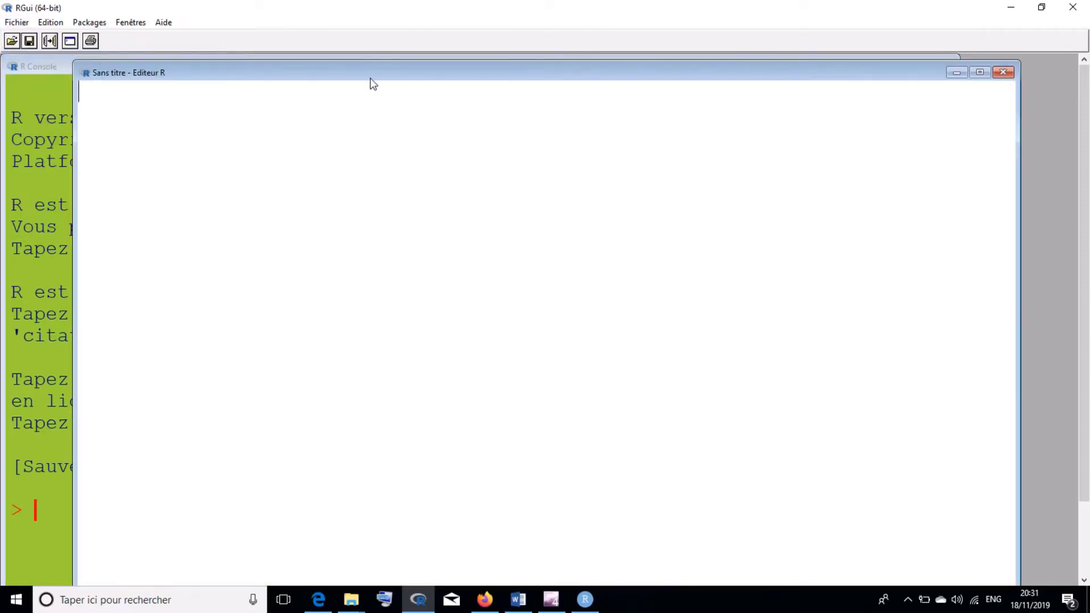
{"action": "type", "text": "read"}
{"action": "left_click", "coordinate": [961, 71]}
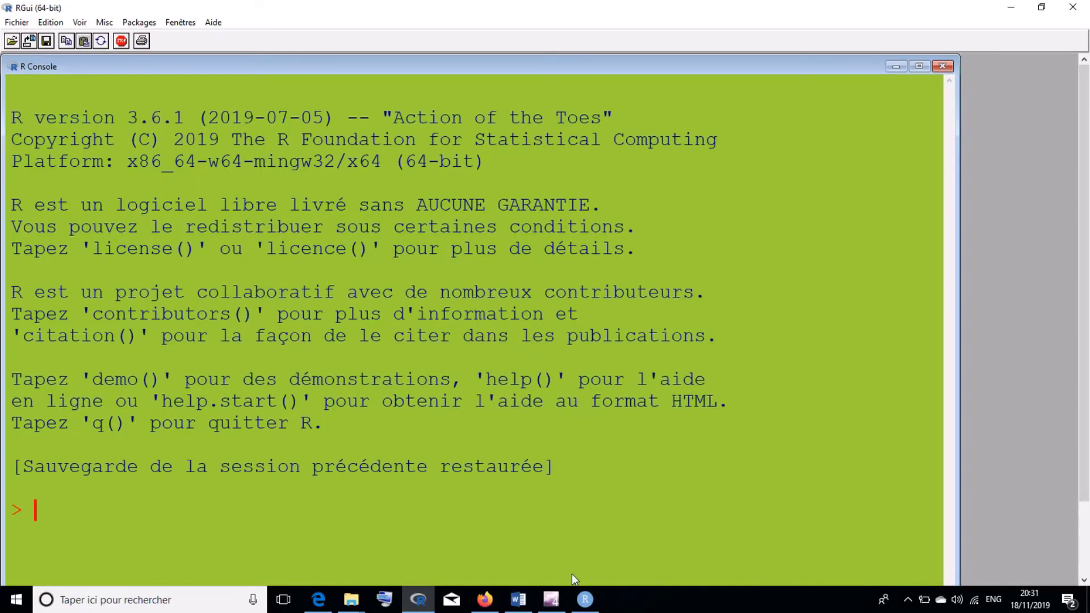
Switch to RStudio and set the editor font size to 24 in the global appearance options
{"action": "left_click", "coordinate": [587, 601]}
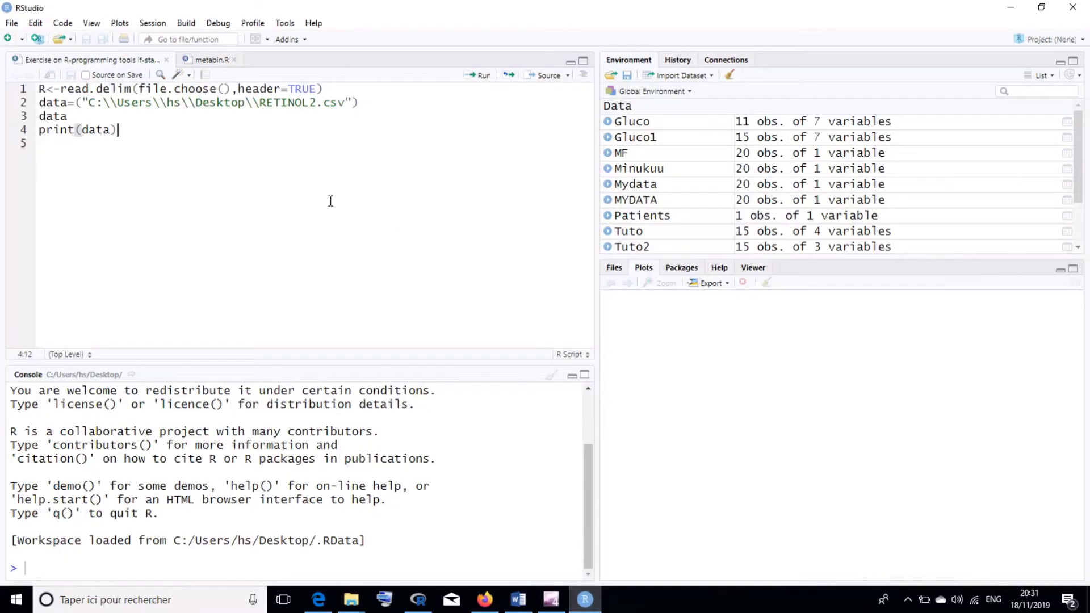
{"action": "left_click", "coordinate": [285, 24]}
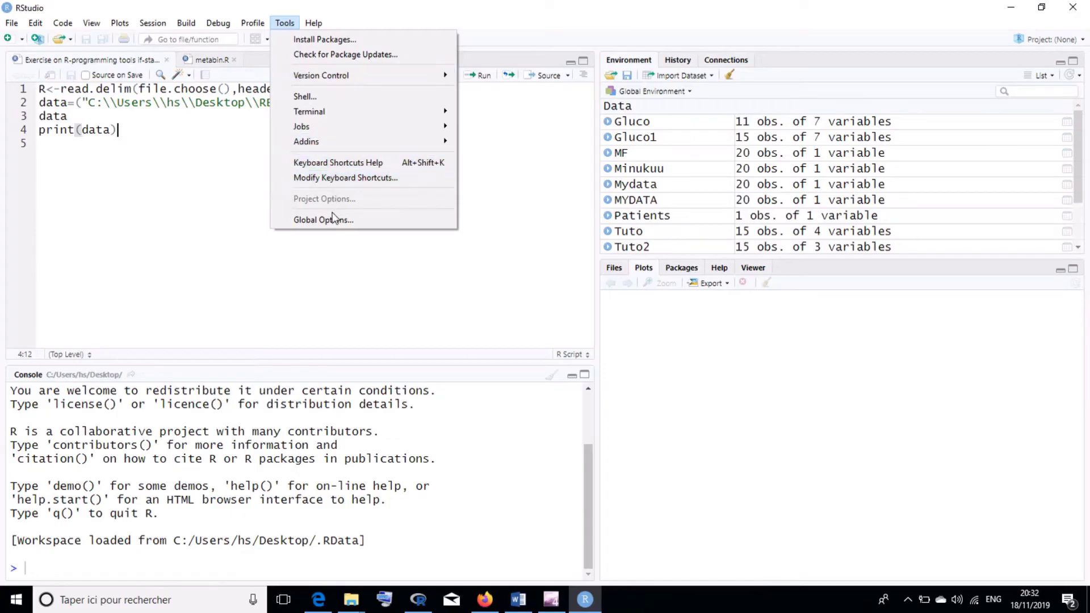
{"action": "left_click", "coordinate": [349, 222]}
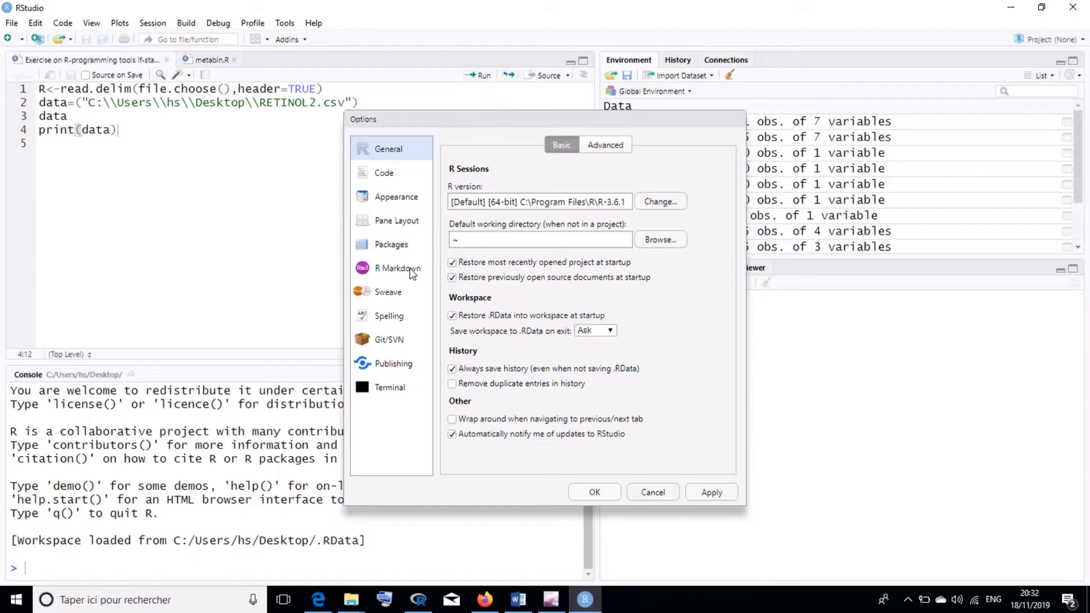
{"action": "left_click", "coordinate": [407, 201]}
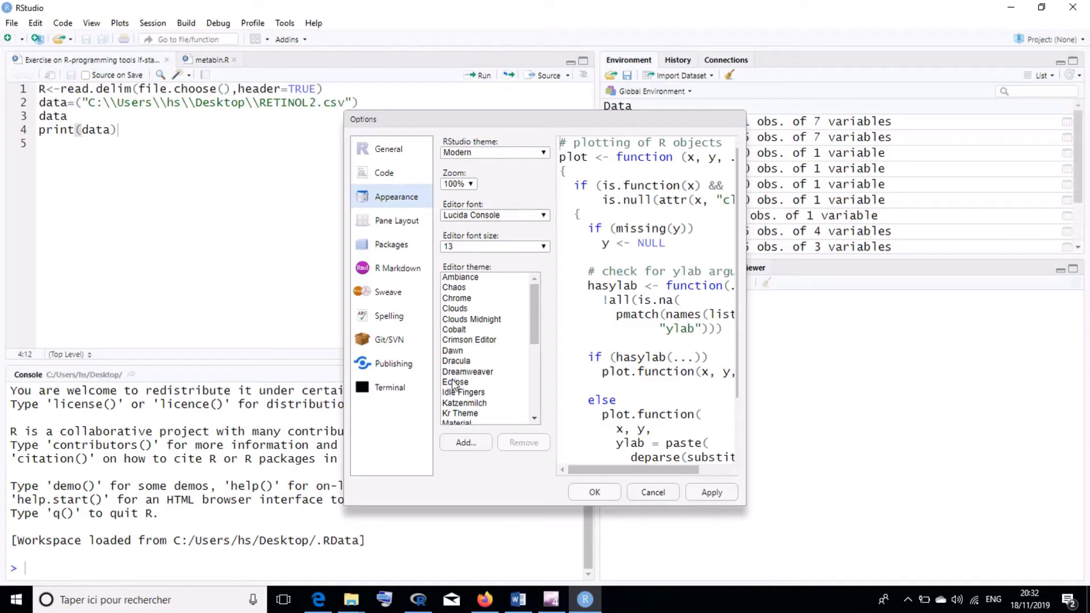
{"action": "left_click", "coordinate": [498, 250]}
{"action": "left_click", "coordinate": [497, 249]}
{"action": "left_click", "coordinate": [528, 248]}
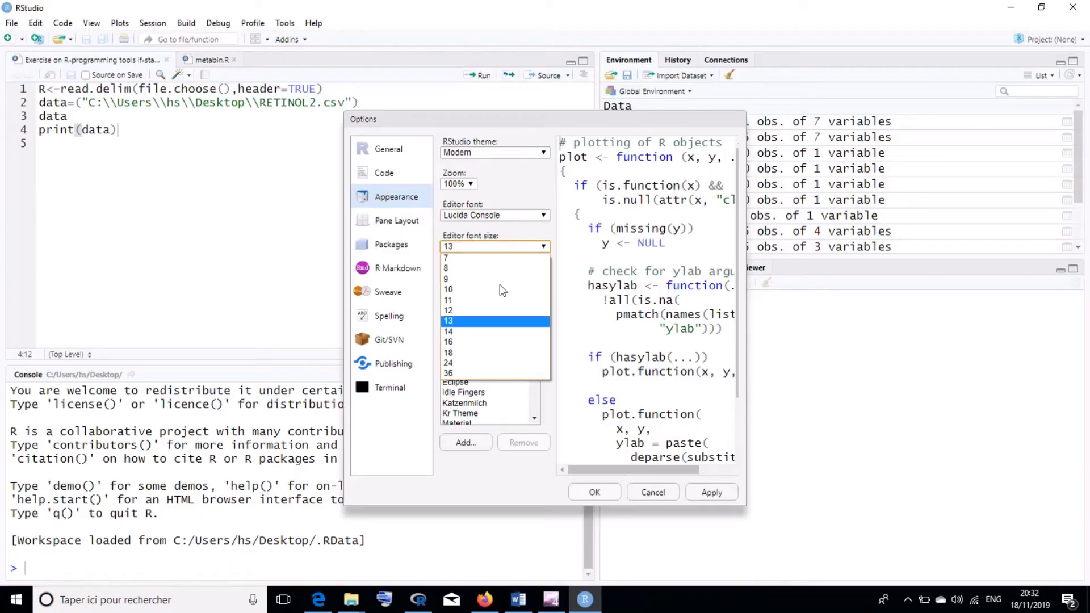
{"action": "left_click", "coordinate": [479, 364]}
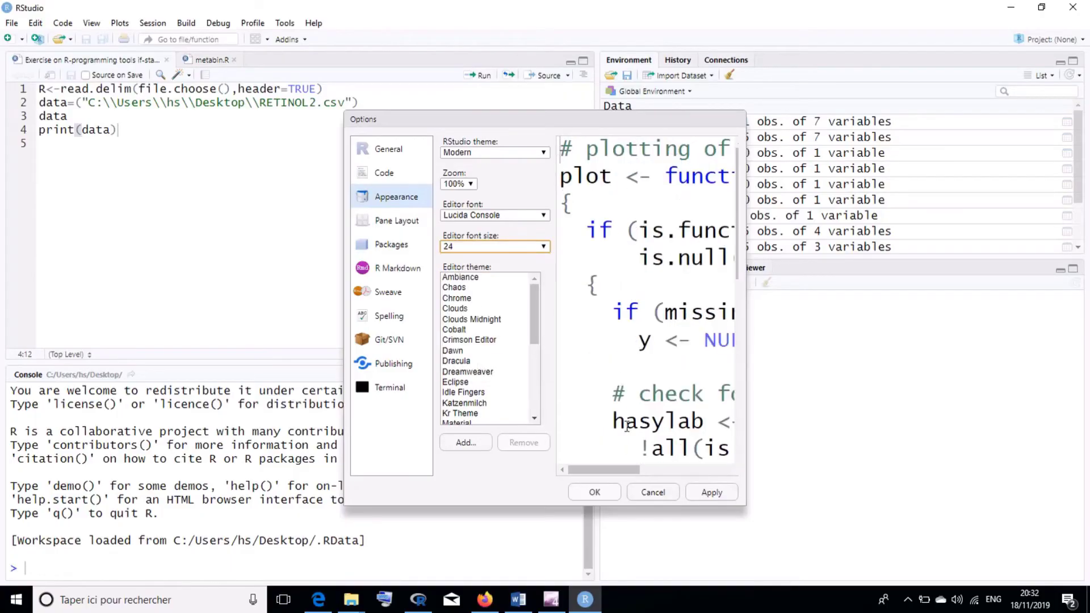
{"action": "left_click", "coordinate": [600, 499]}
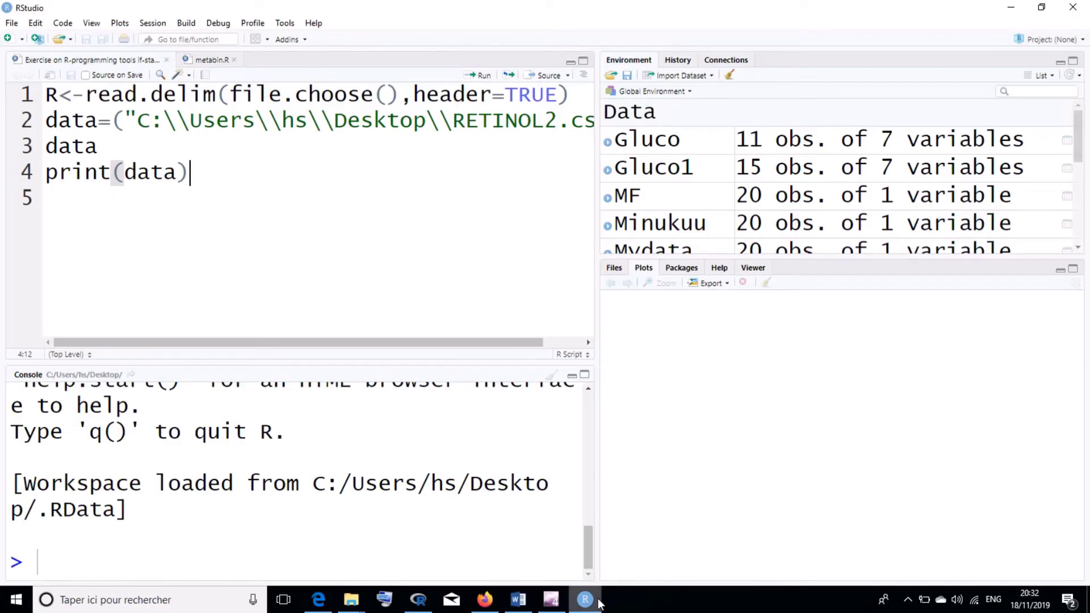
Switch back to RGui and set the console's background colour to AntiqueWhite1 and its font size to 18
{"action": "left_click", "coordinate": [419, 600]}
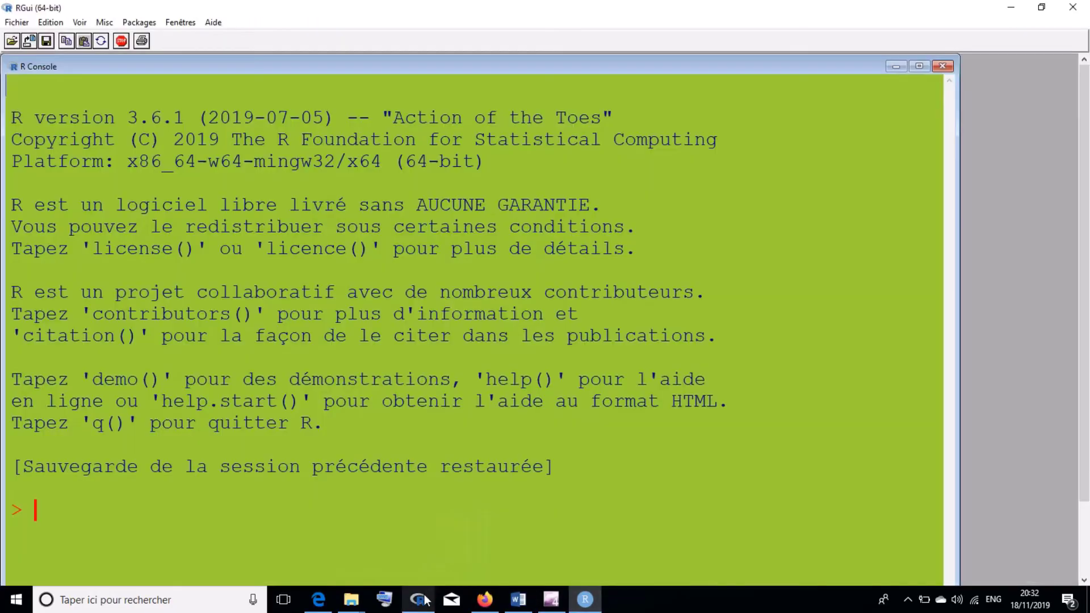
{"action": "left_click", "coordinate": [48, 22]}
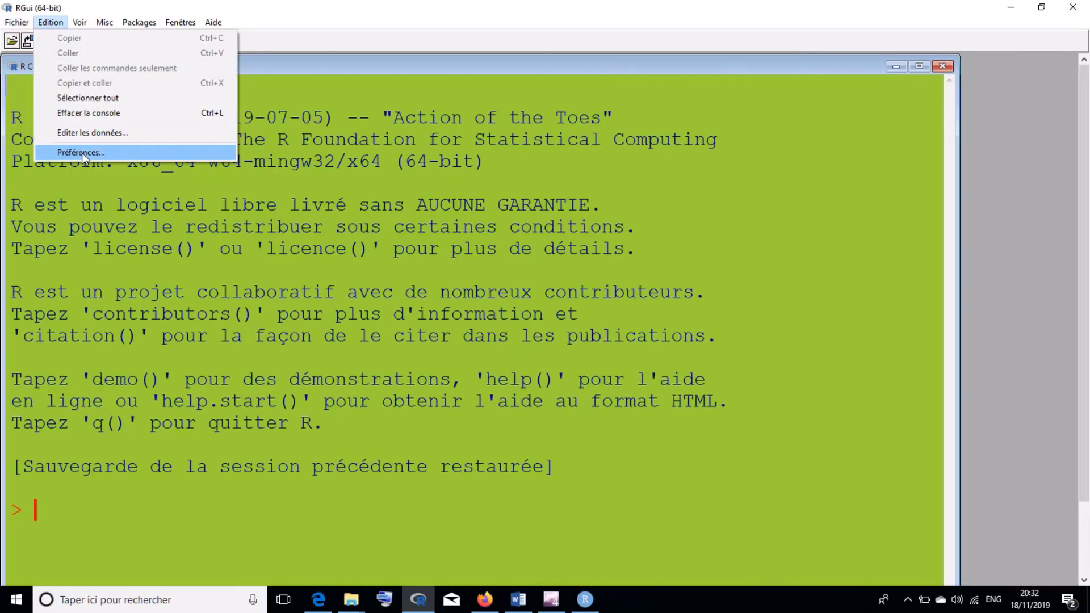
{"action": "left_click", "coordinate": [82, 152]}
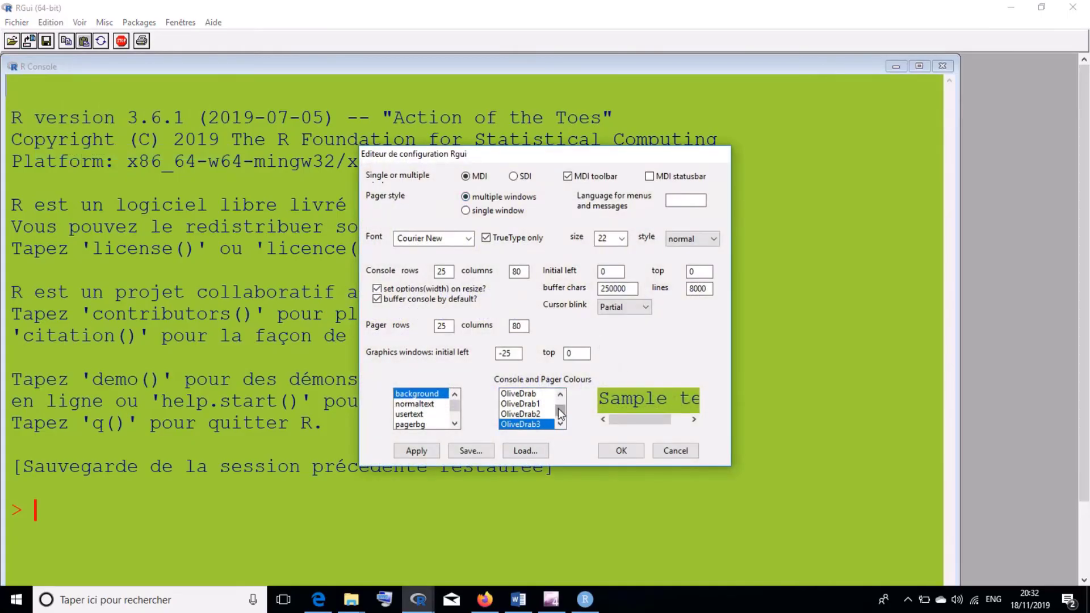
{"action": "mouse_move", "coordinate": [560, 408]}
{"action": "left_mouse_down"}
{"action": "mouse_move", "coordinate": [558, 423]}
{"action": "mouse_move", "coordinate": [557, 398]}
{"action": "left_mouse_up"}
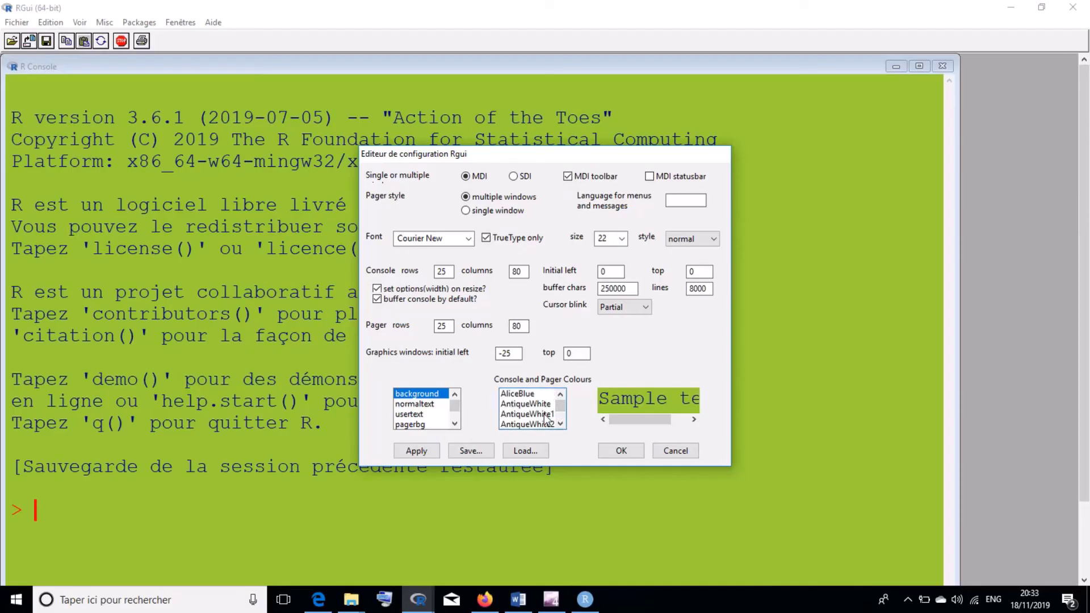
{"action": "left_click", "coordinate": [544, 414]}
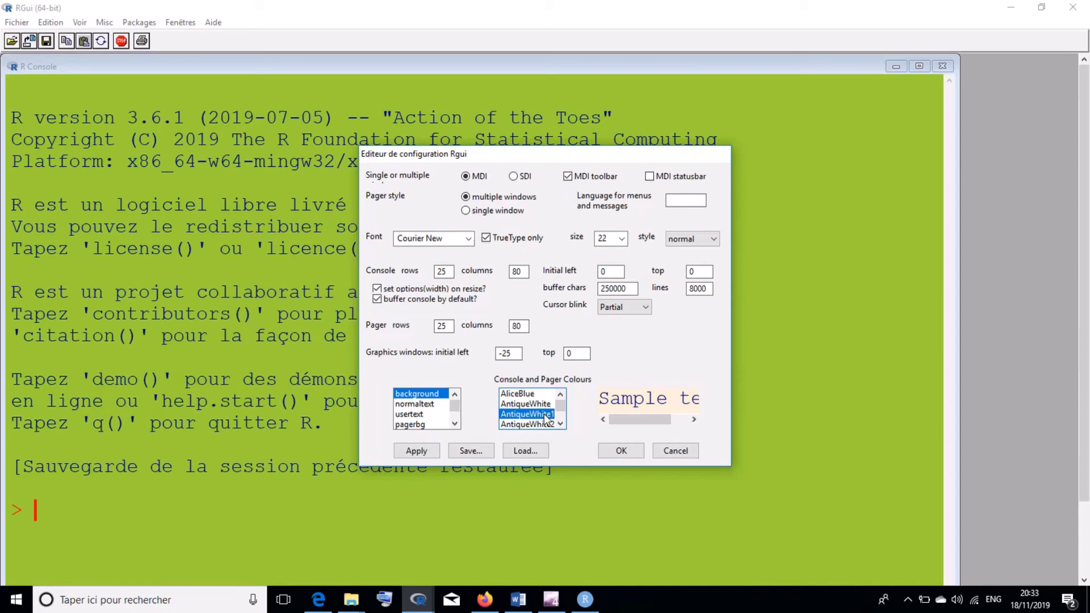
{"action": "left_click", "coordinate": [621, 239]}
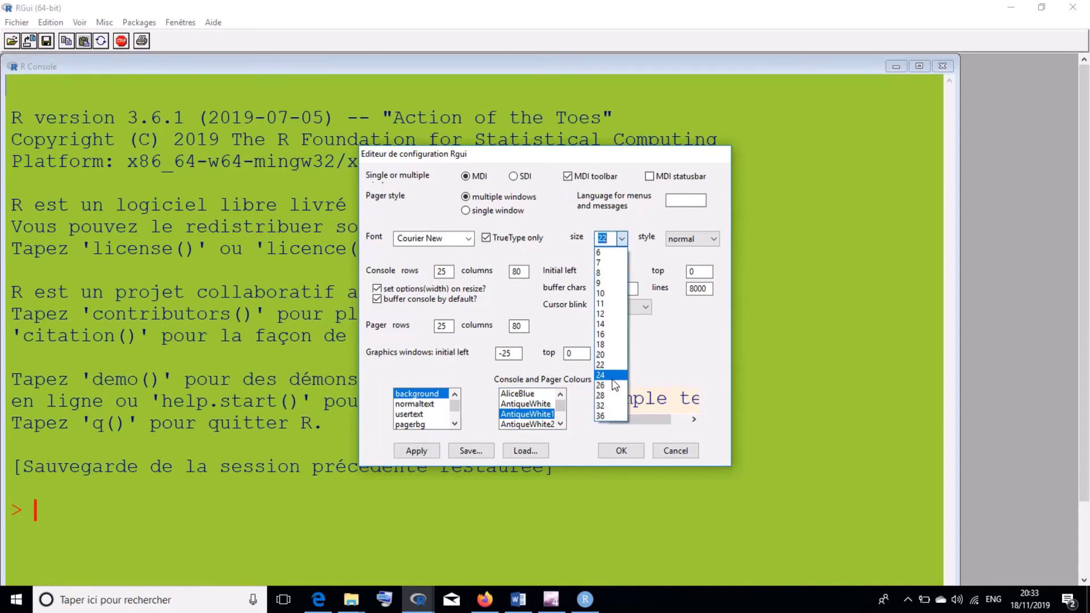
{"action": "left_click", "coordinate": [606, 345]}
{"action": "left_click", "coordinate": [621, 451]}
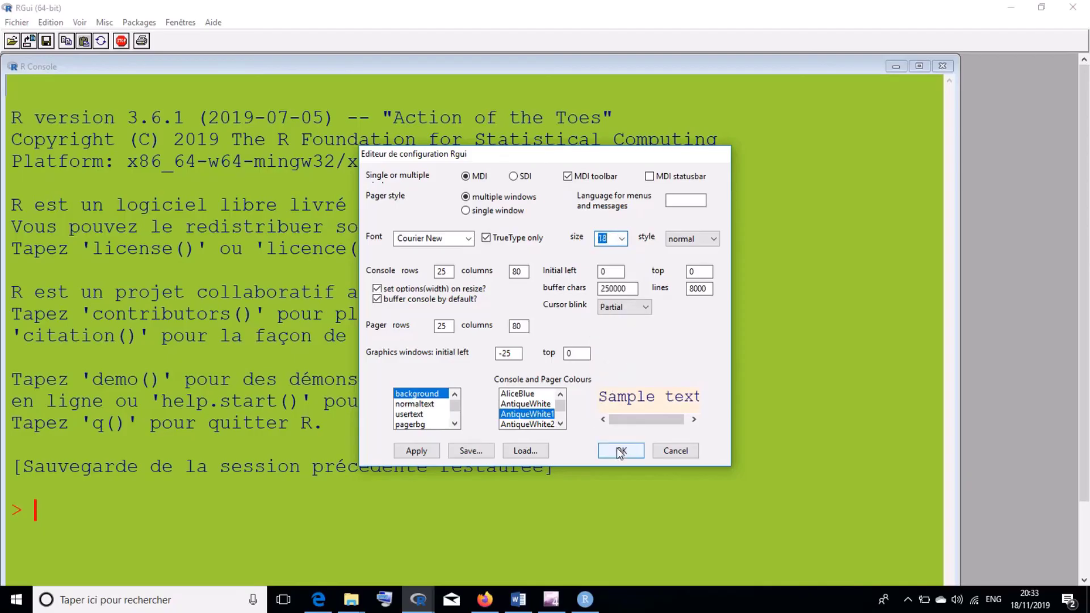